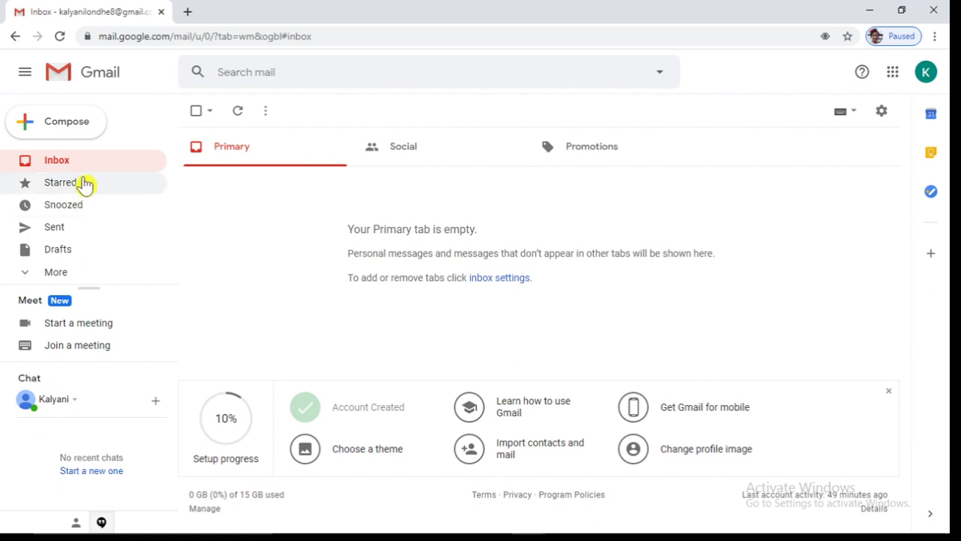
# Step: Start a new email addressed to the account's own e-mail address with the subject "File Upload Demo1"
pyautogui.click(67, 141)
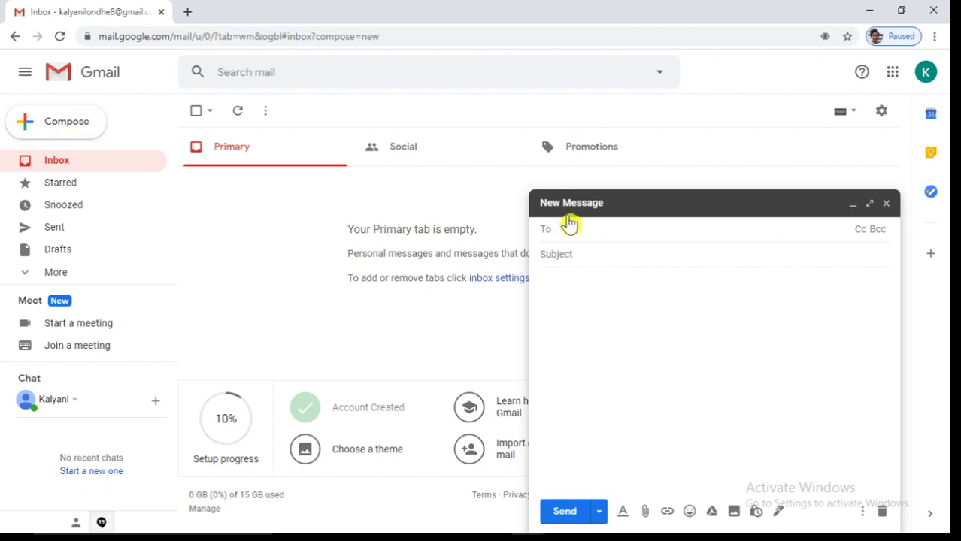
pyautogui.click(601, 221)
pyautogui.write('kal')
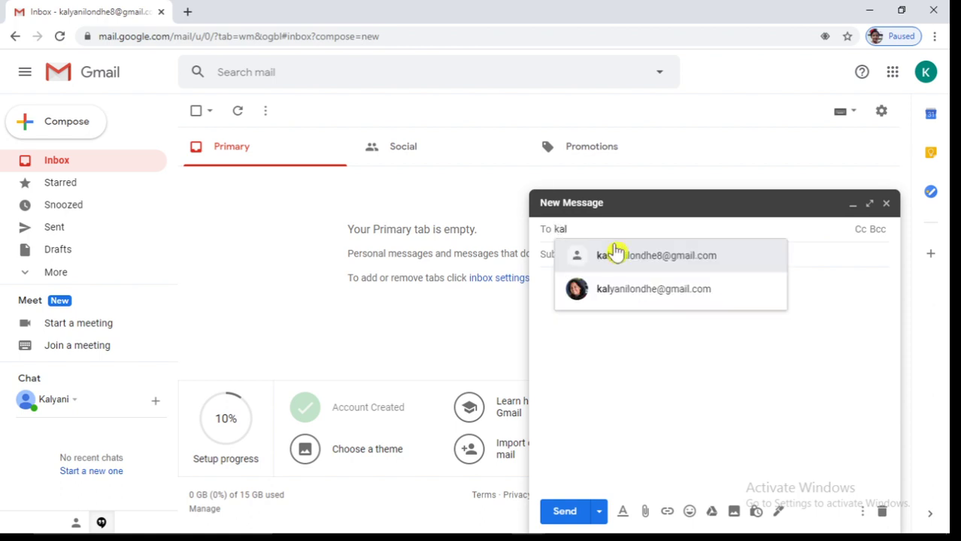
pyautogui.click(624, 258)
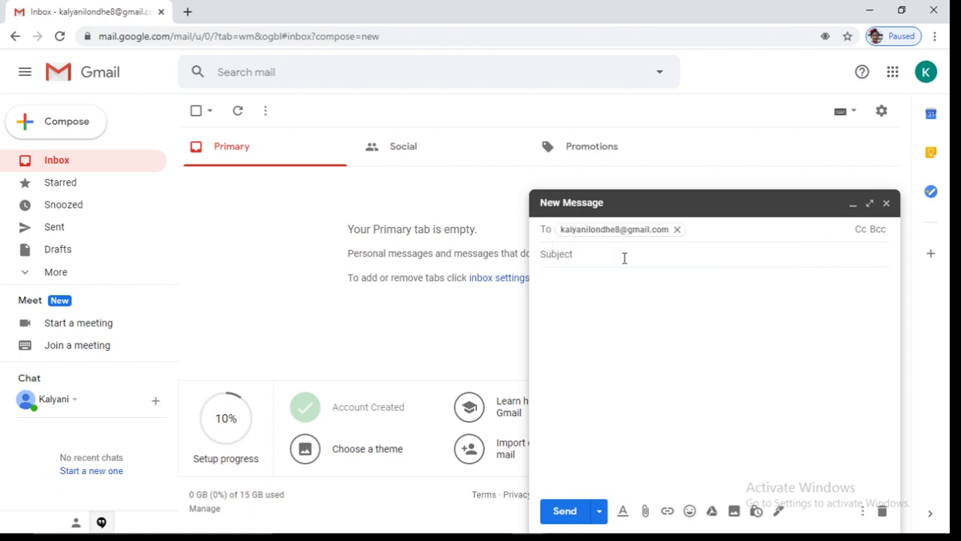
pyautogui.click(624, 258)
pyautogui.write('File ')
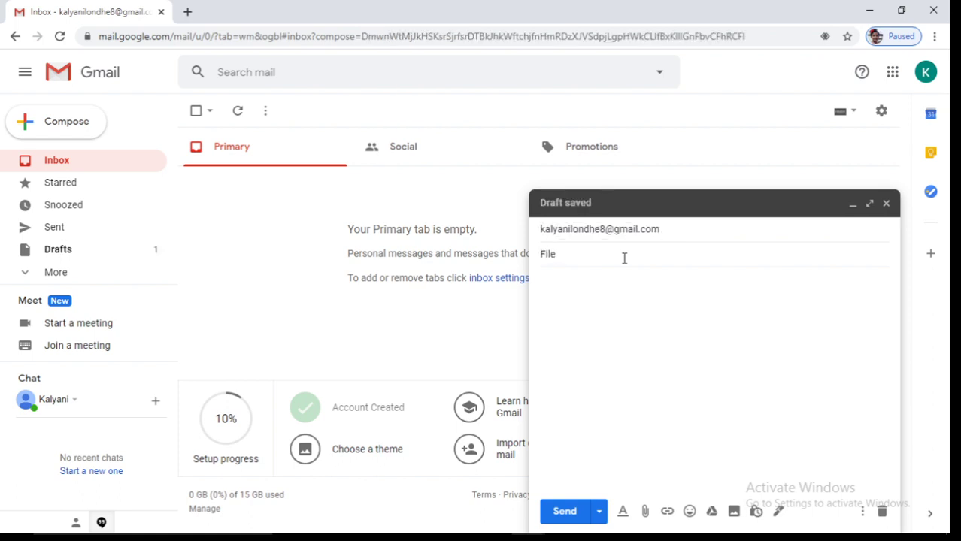
pyautogui.write('Upload')
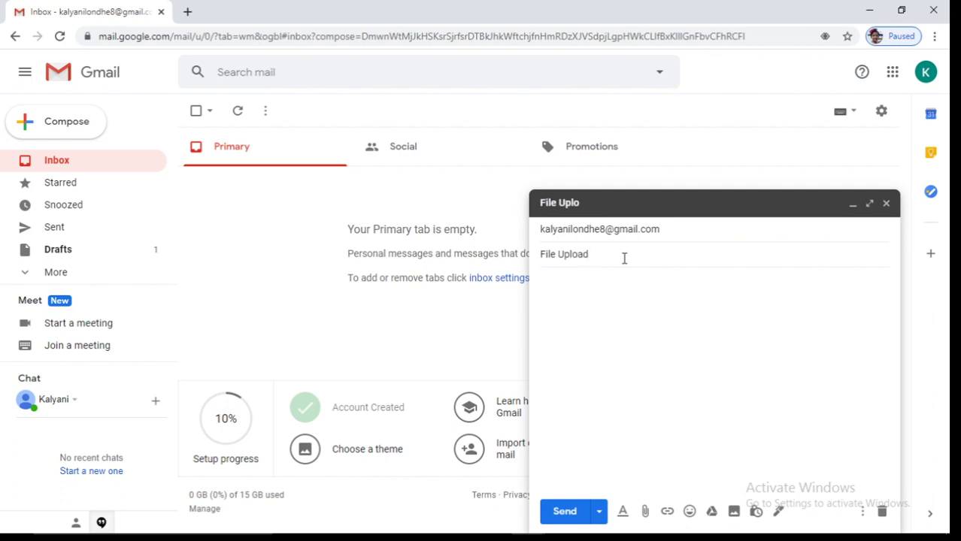
pyautogui.write(' Demo1')
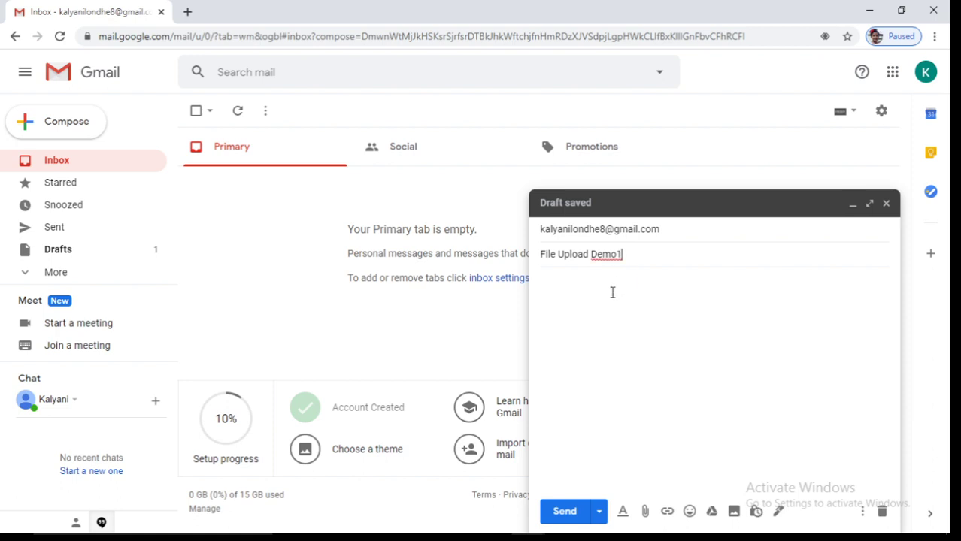
# Step: Write the message body "This is File Upload Demo1.", reusing the text copied from the subject
pyautogui.moveTo(629, 254); pyautogui.dragTo(533, 261)
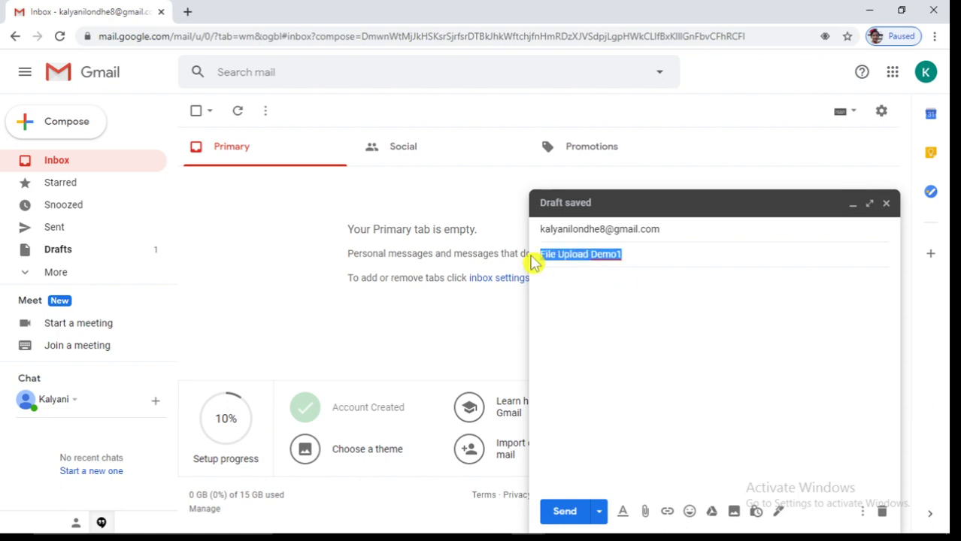
pyautogui.hotkey('ctrl', 'c')
pyautogui.click(546, 279)
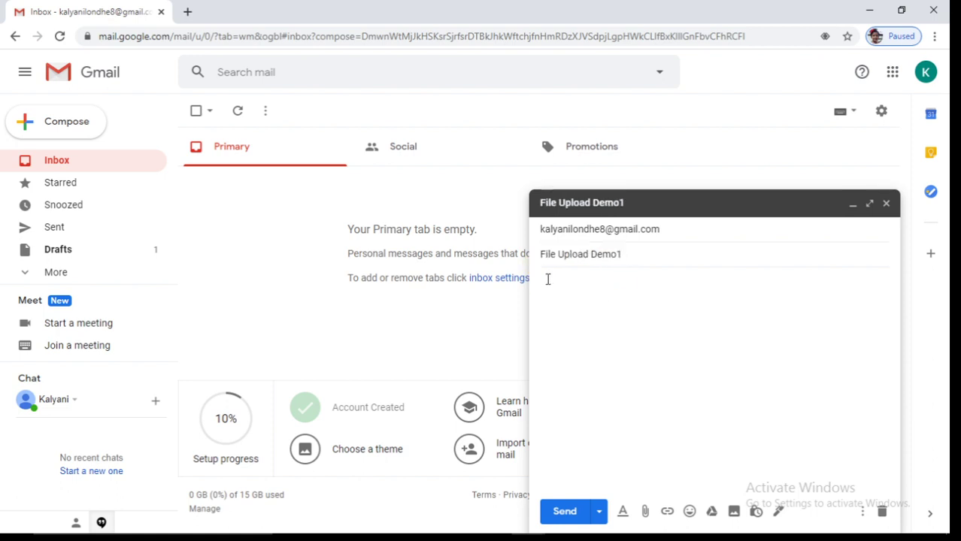
pyautogui.hotkey('ctrl', 'v')
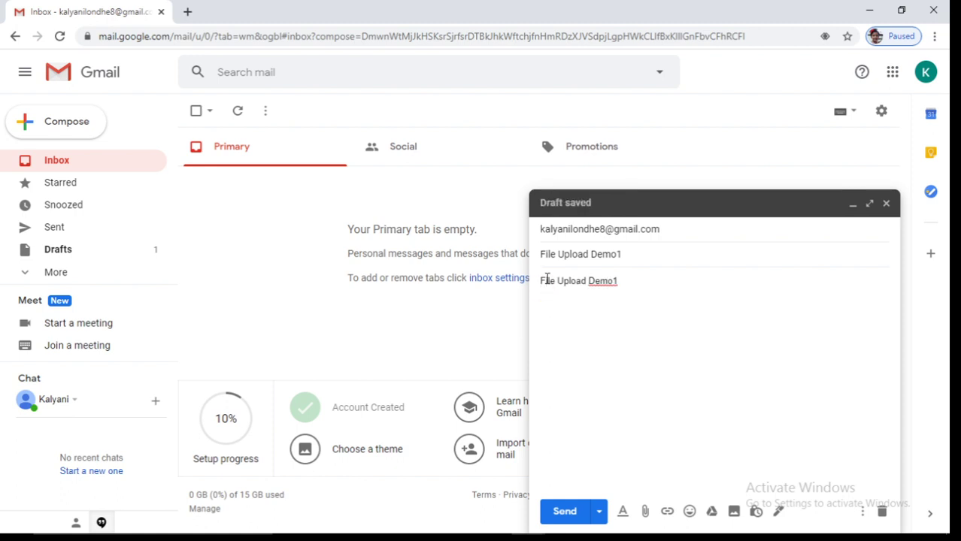
pyautogui.write('This is')
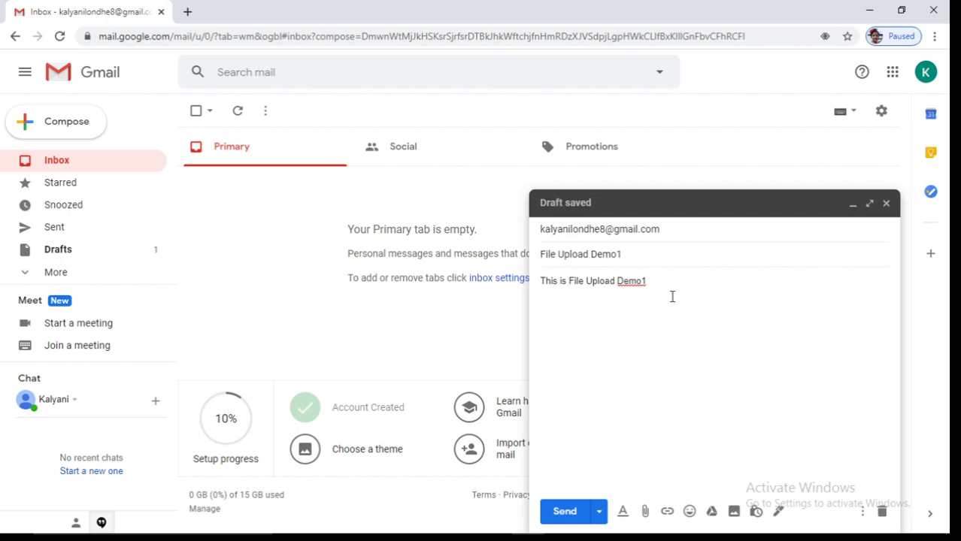
pyautogui.click(651, 282)
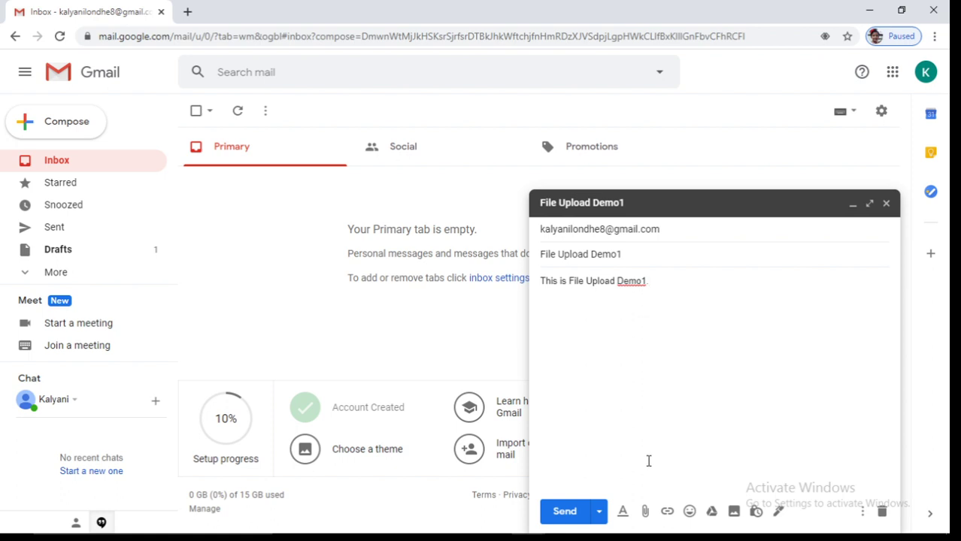
# Step: Attach the PDF Introduction_To_Text_Mining from the GMAIL TUTORIAL folder and send the email
pyautogui.click(644, 513)
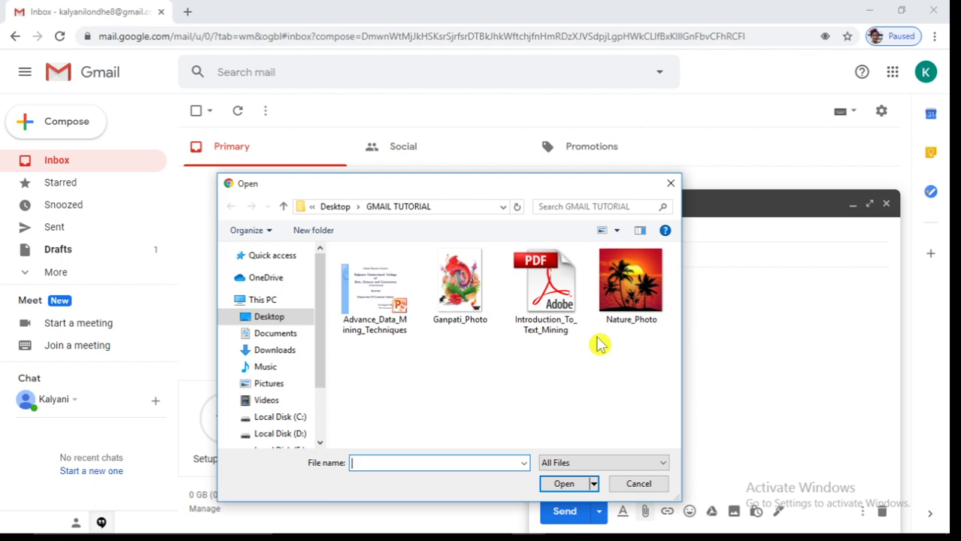
pyautogui.click(554, 317)
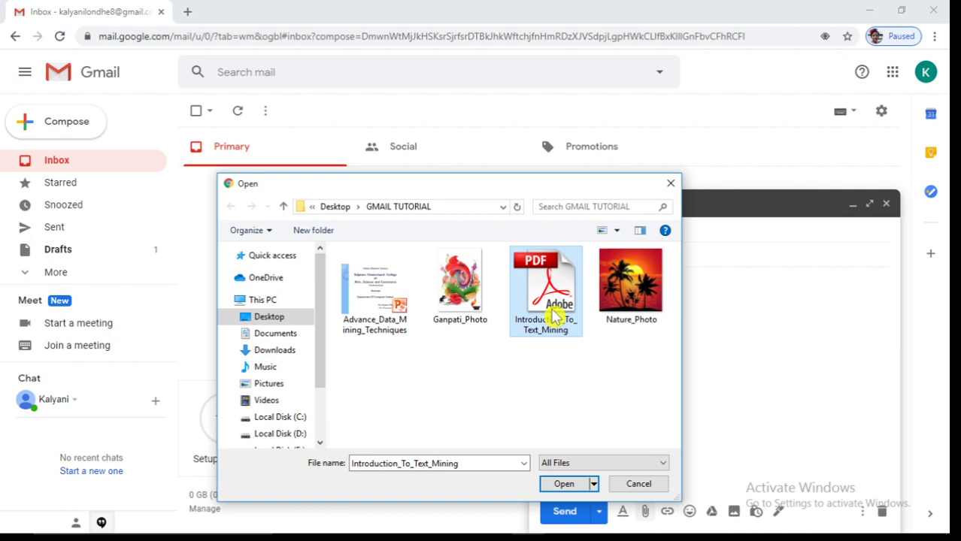
pyautogui.click(566, 485)
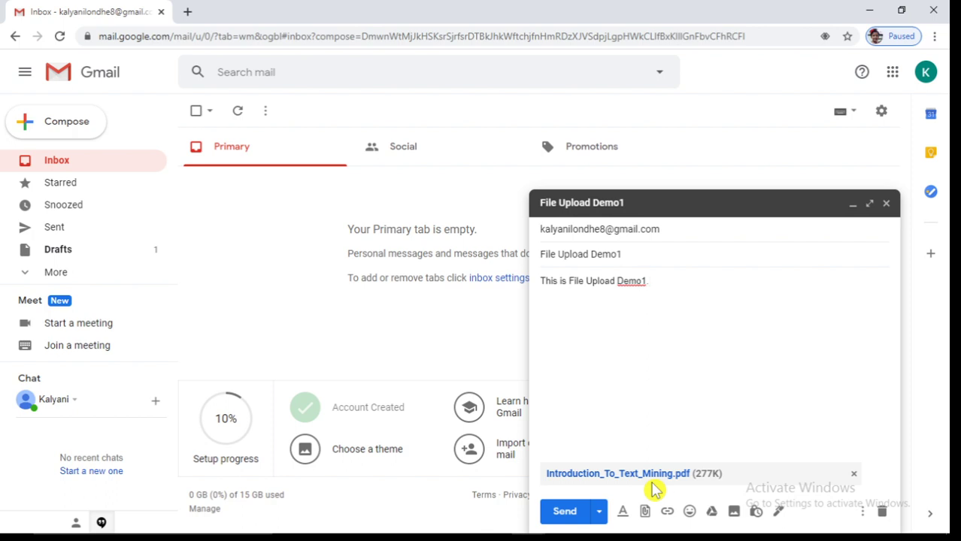
pyautogui.click(565, 513)
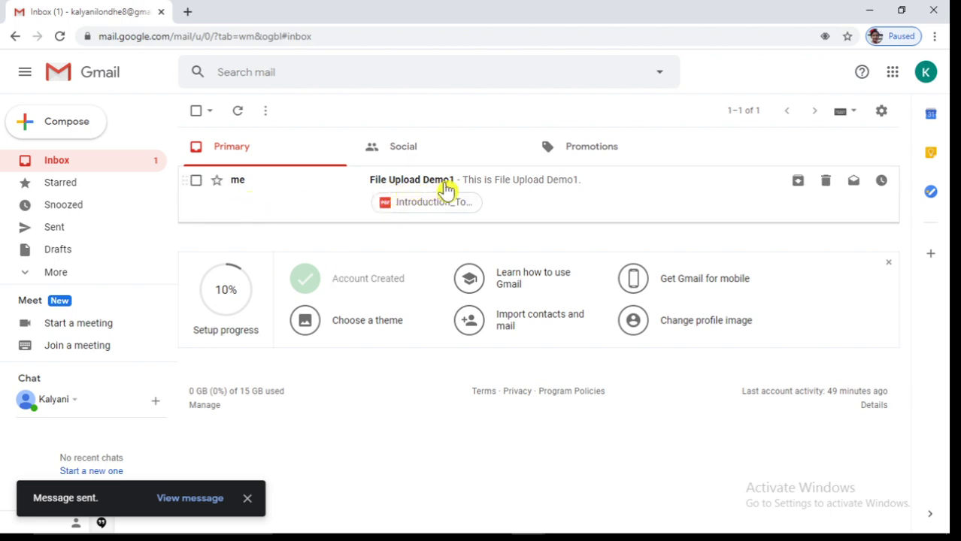
# Step: Open the received "File Upload Demo1" email to check its text and PDF attachment, and return to the inbox
pyautogui.click(511, 189)
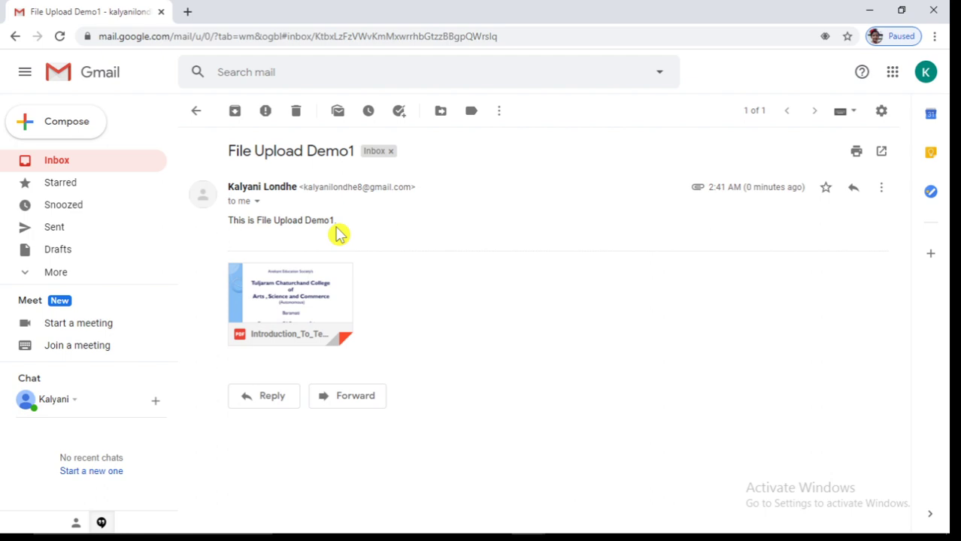
pyautogui.moveTo(337, 285)
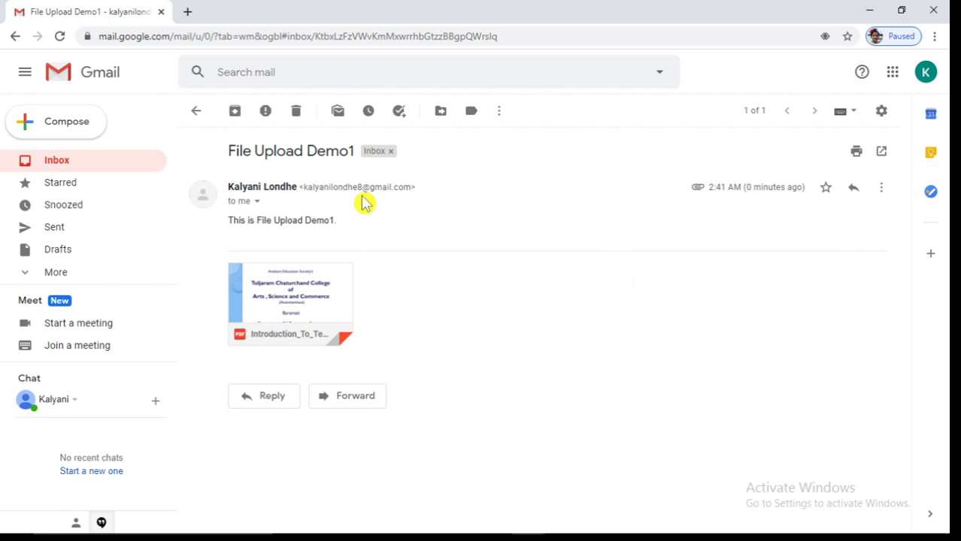
pyautogui.click(197, 114)
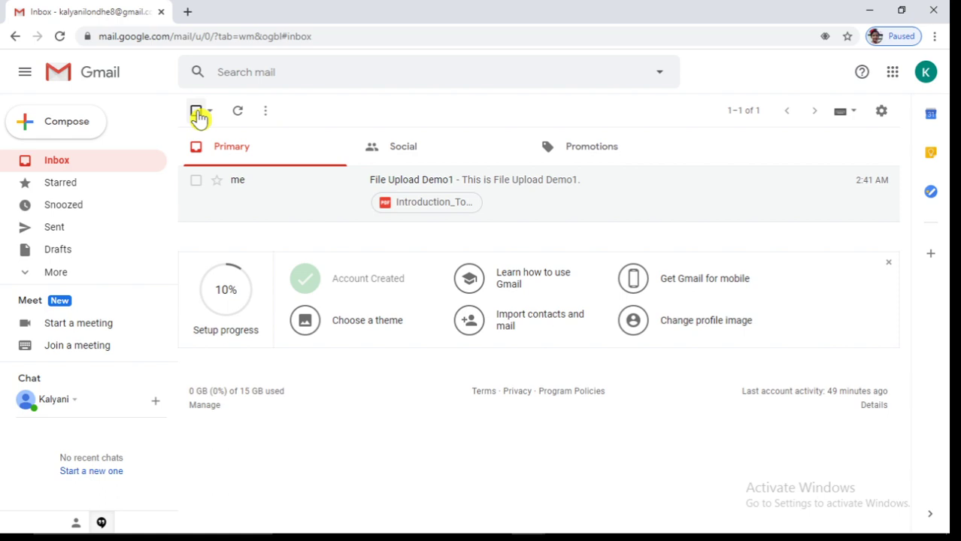
# Step: Start another email addressed to the account's own e-mail address with the subject "File Upload Demo 2"
pyautogui.click(66, 122)
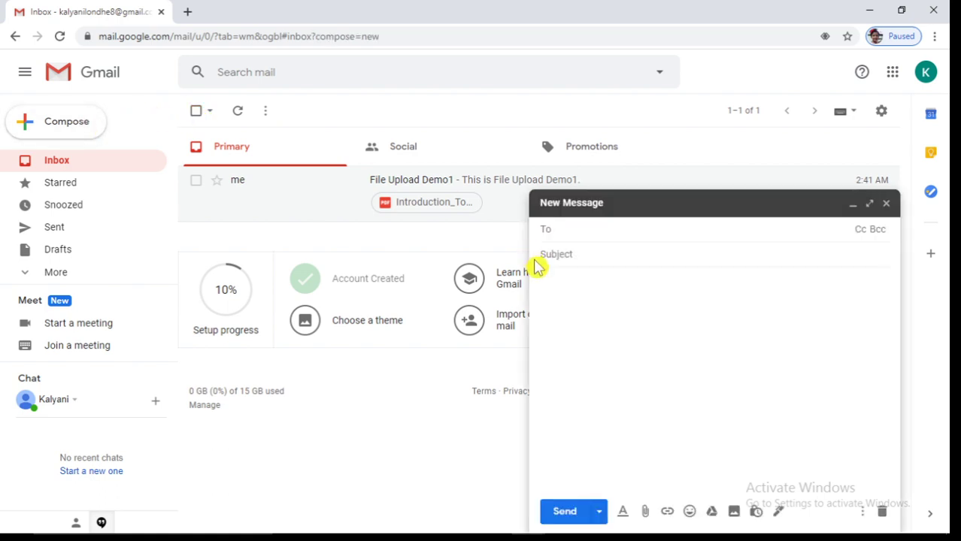
pyautogui.click(573, 229)
pyautogui.write('k')
pyautogui.click(609, 259)
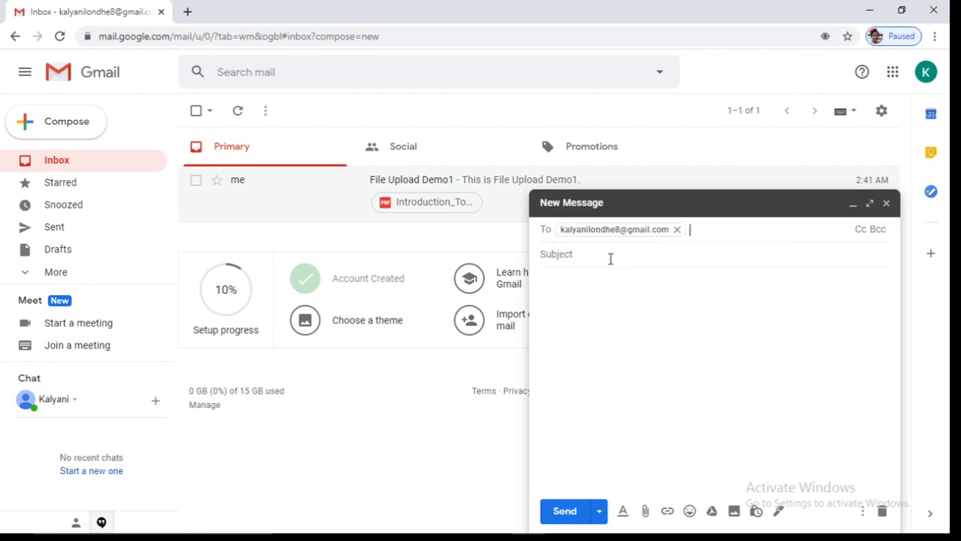
pyautogui.click(610, 259)
pyautogui.write('F')
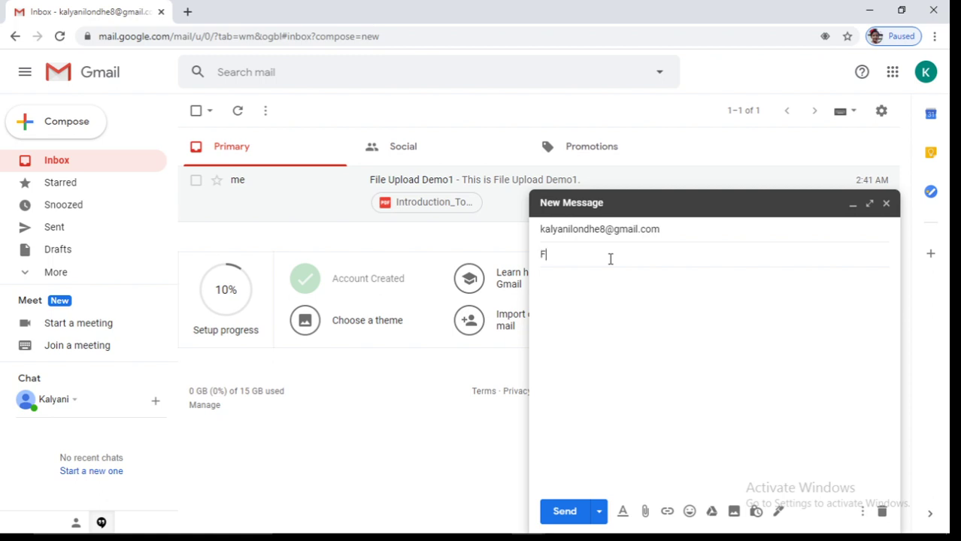
pyautogui.write('ile Uploa')
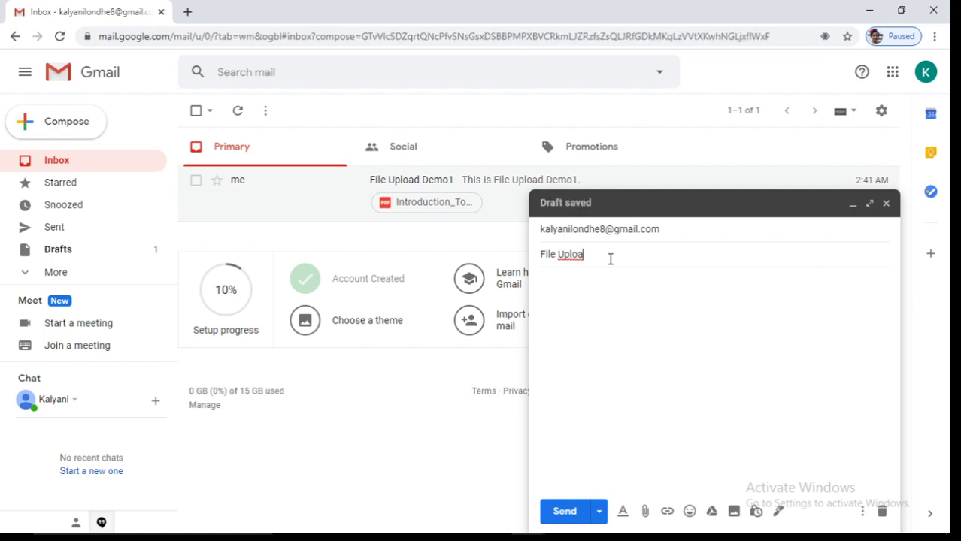
pyautogui.write('d Demo 2')
# Step: Write the message body "This is File Upload Demo 2.", reusing the text copied from the subject
pyautogui.click(589, 282)
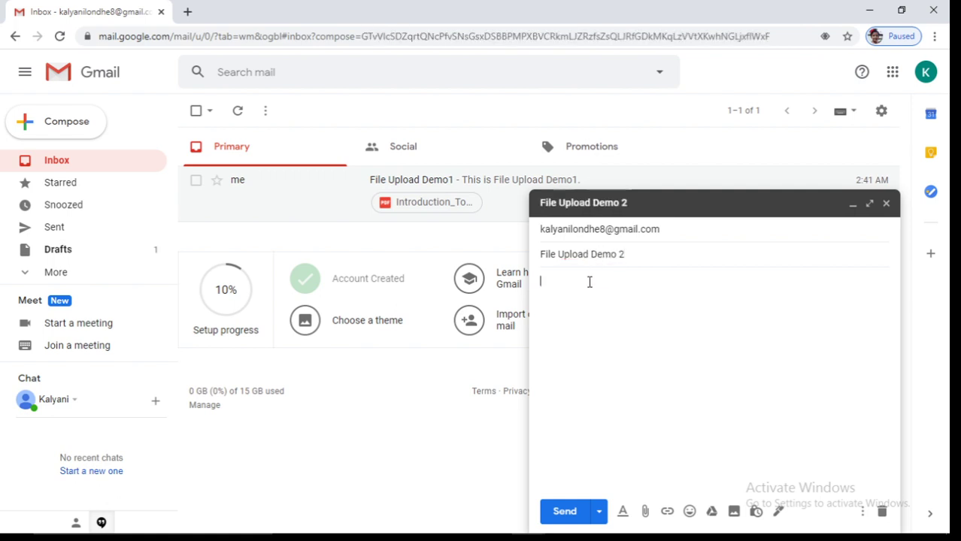
pyautogui.write('This ')
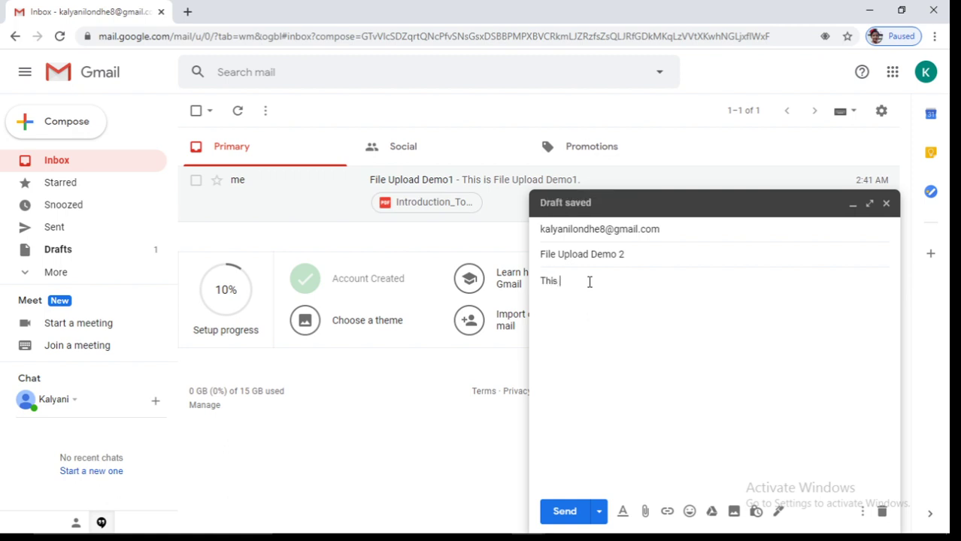
pyautogui.write('is')
pyautogui.moveTo(631, 255); pyautogui.dragTo(536, 253)
pyautogui.hotkey('ctrl', 'c')
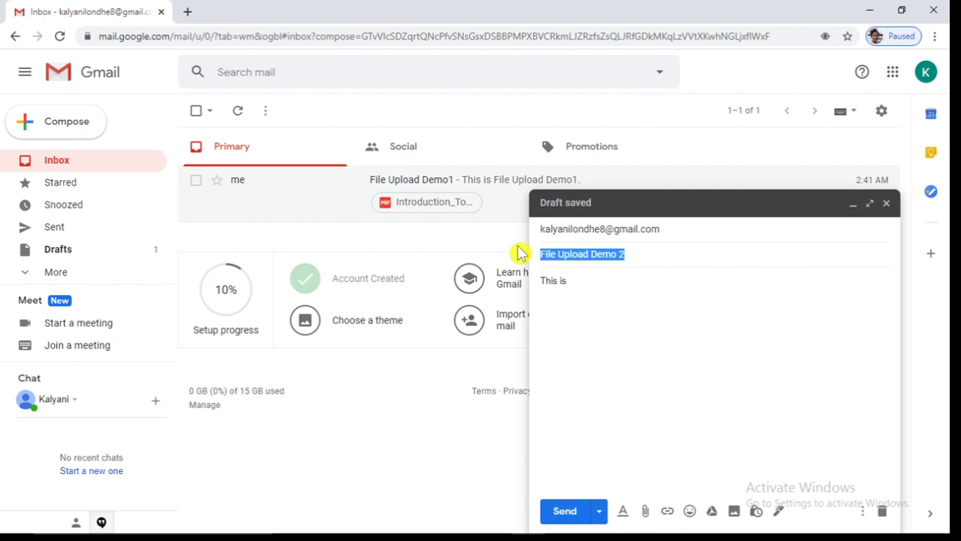
pyautogui.click(575, 280)
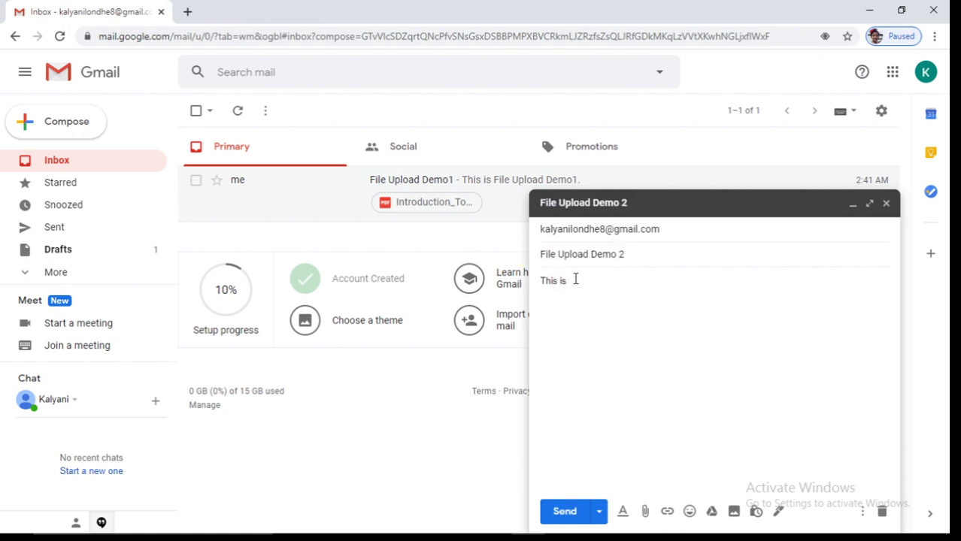
pyautogui.hotkey('ctrl', 'v')
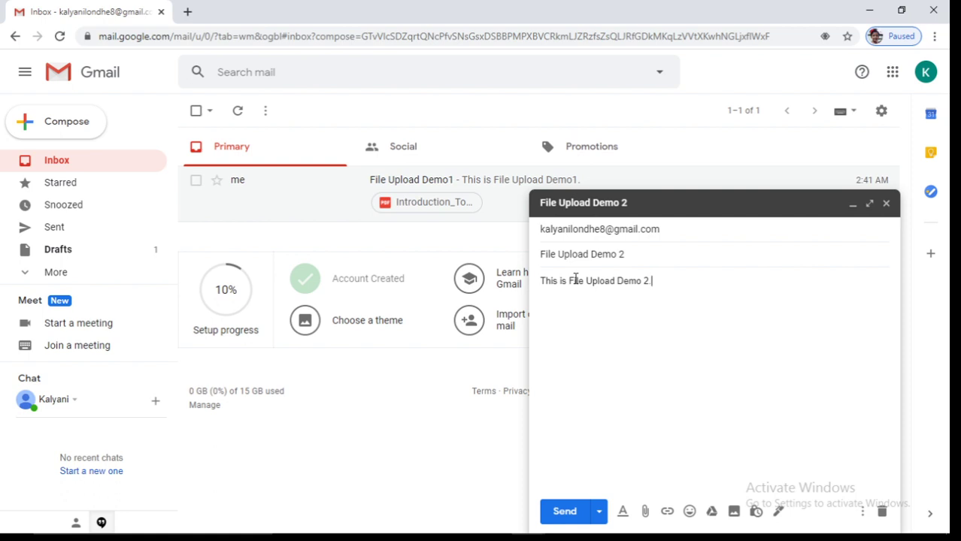
# Step: Attach the images Ganpati_Photo and Nature_Photo from the GMAIL TUTORIAL folder to the email
pyautogui.click(645, 514)
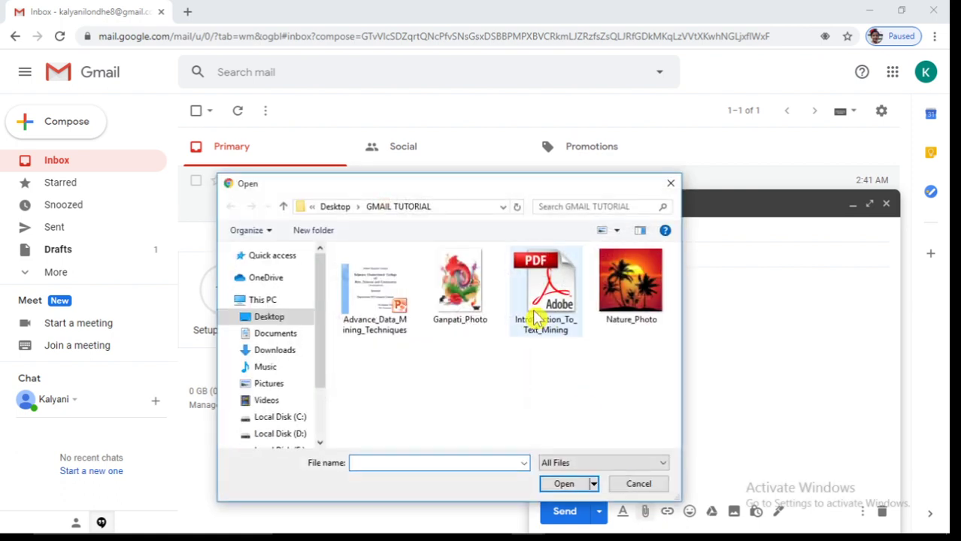
pyautogui.click(467, 314)
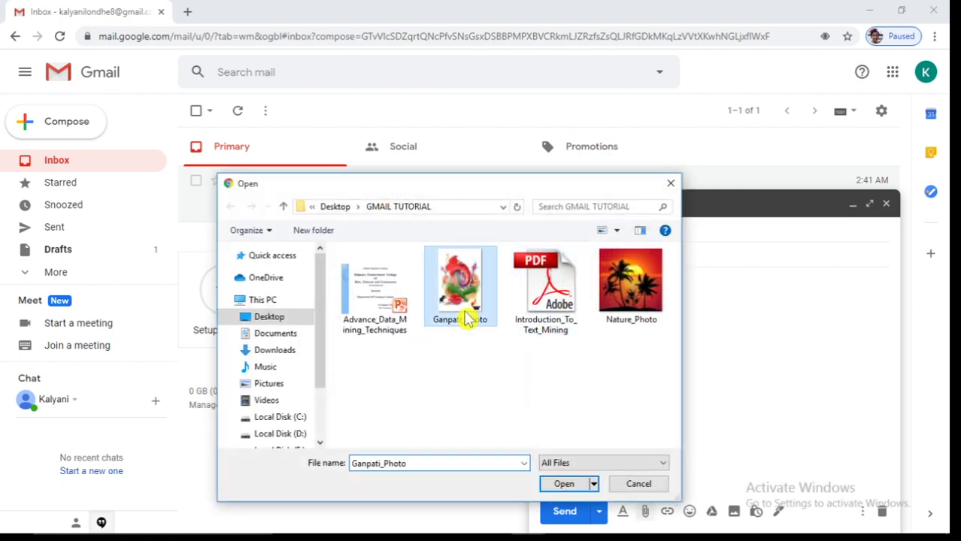
pyautogui.click(565, 485)
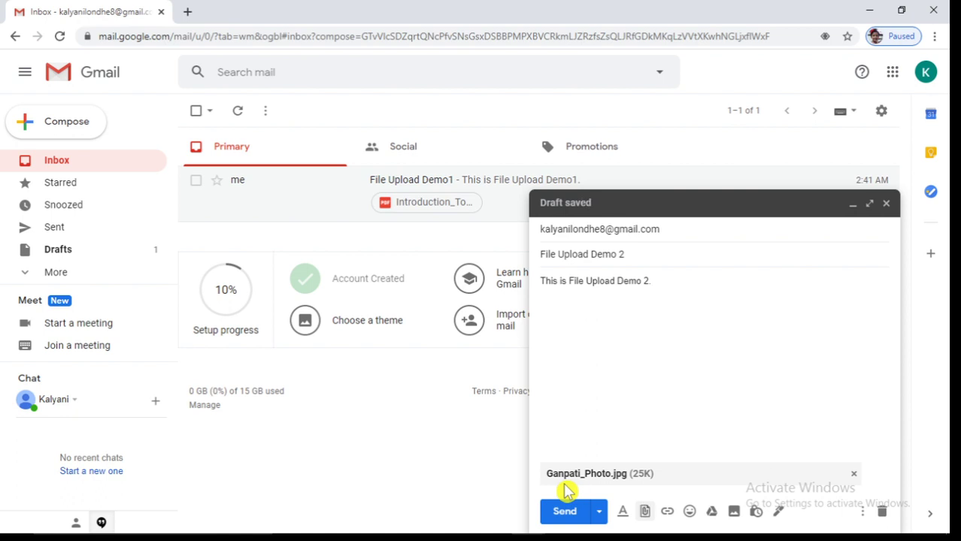
pyautogui.click(645, 513)
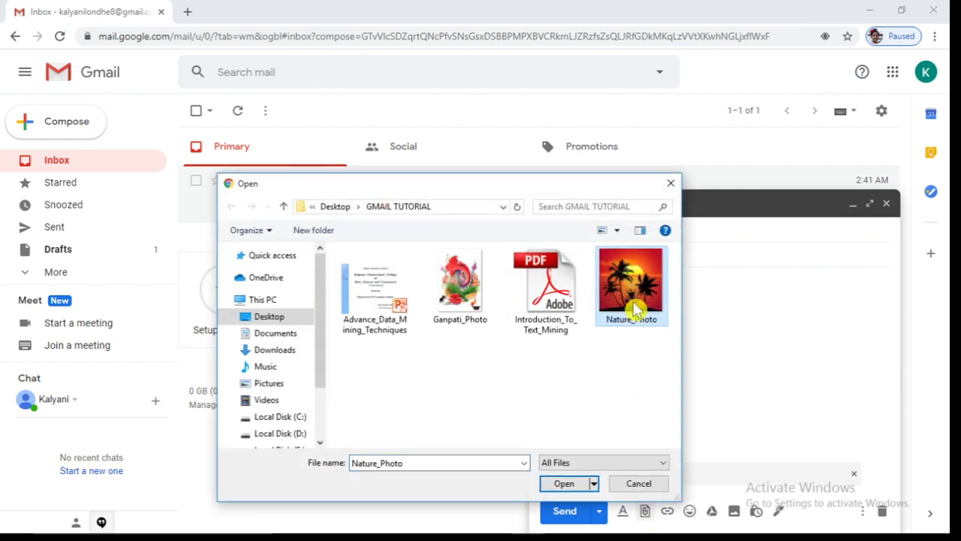
pyautogui.click(564, 484)
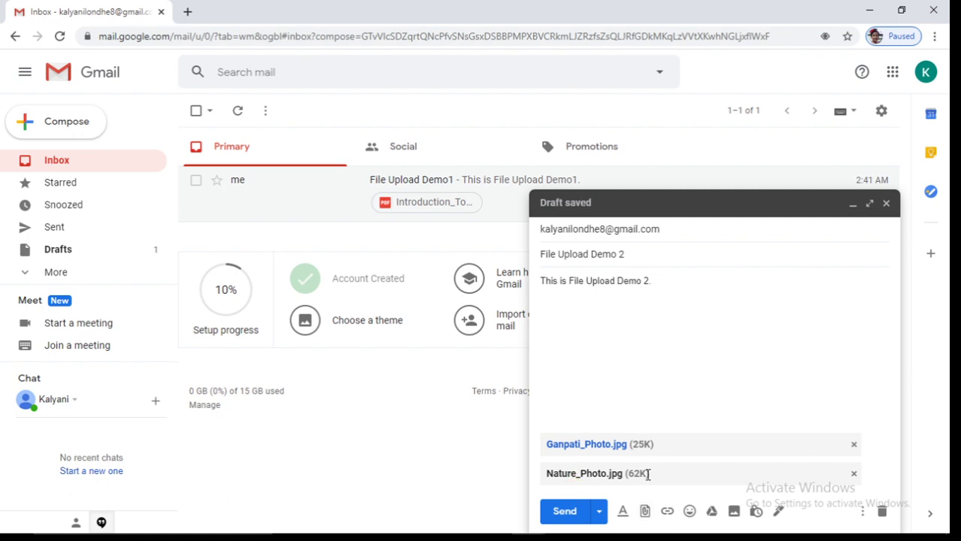
# Step: Attach the presentation Advance_Data_Mining_Techniques as well and send the email
pyautogui.click(645, 511)
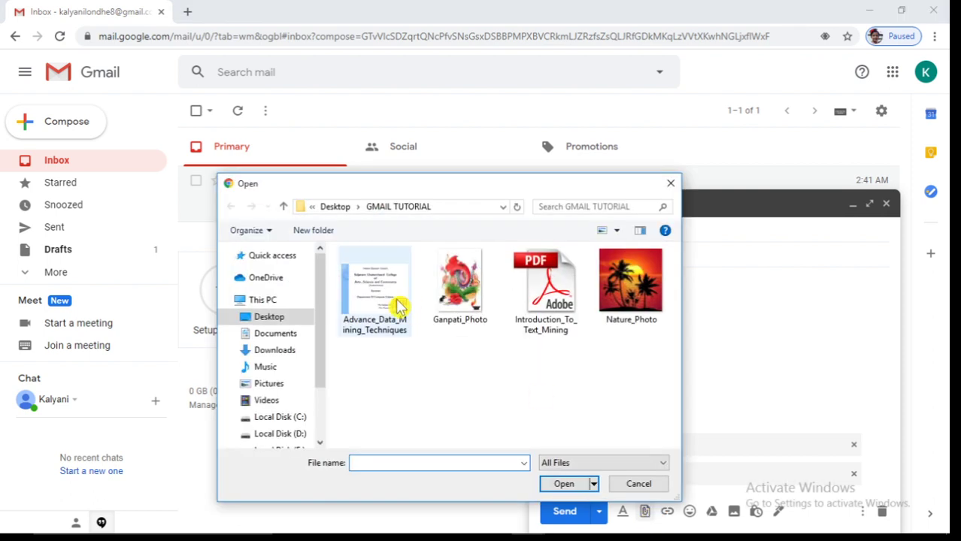
pyautogui.click(385, 300)
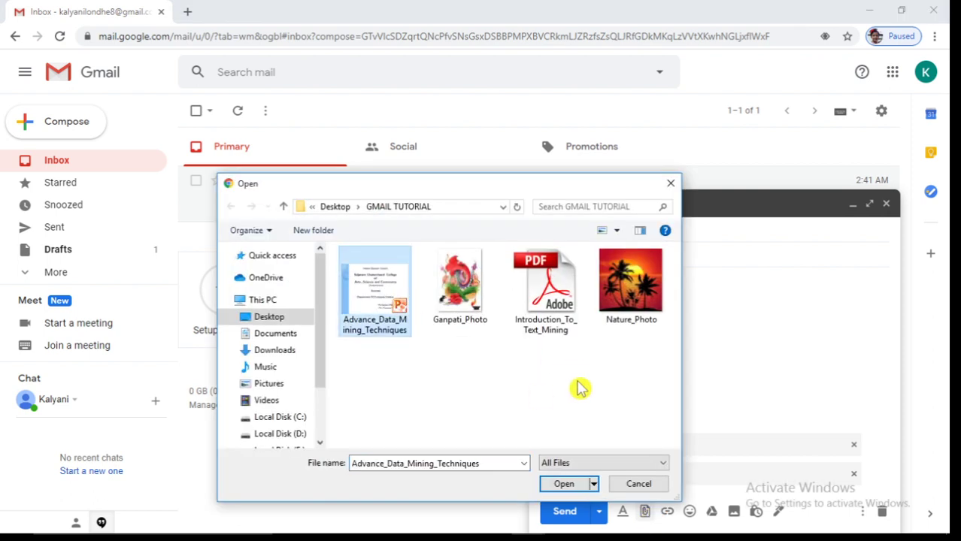
pyautogui.click(564, 484)
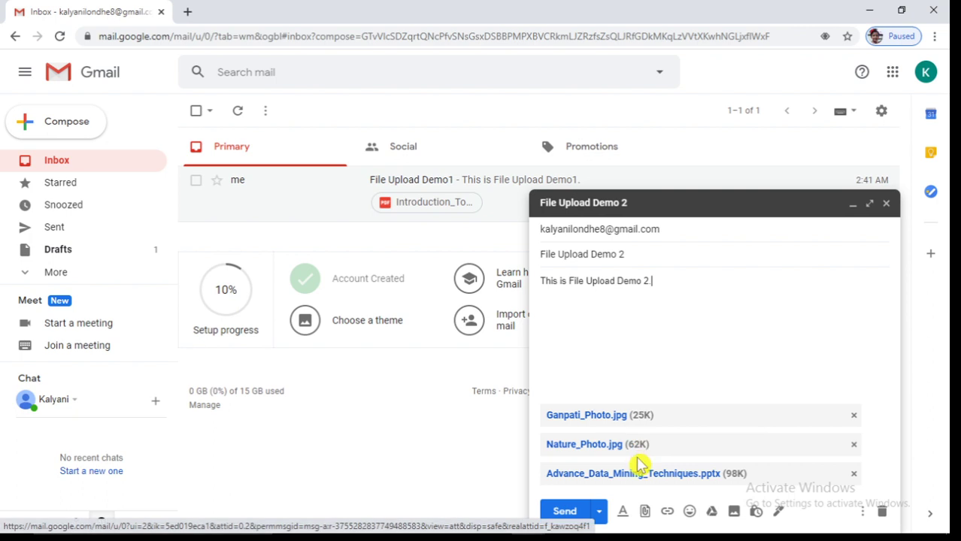
pyautogui.click(566, 515)
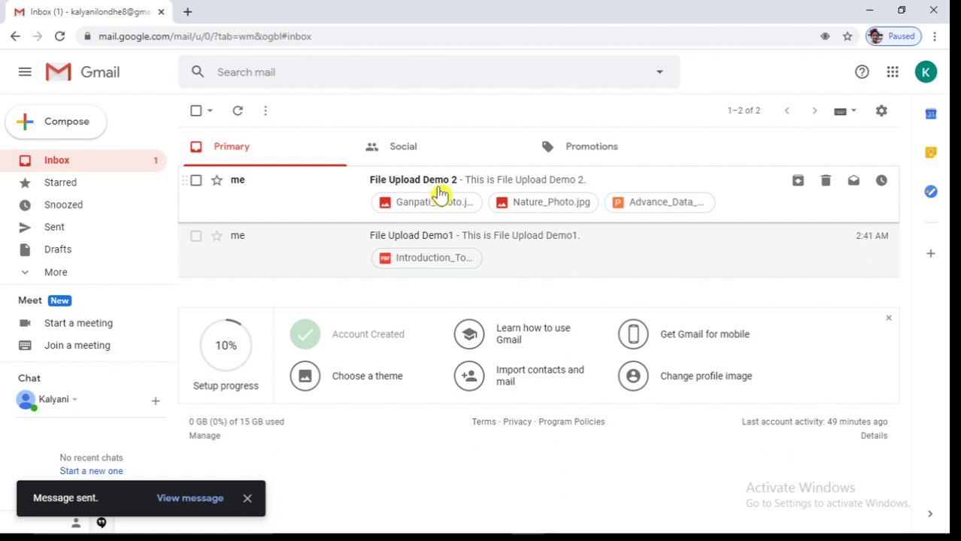
# Step: Open the received "File Upload Demo 2" email to check its attachments, and return to the inbox
pyautogui.click(461, 191)
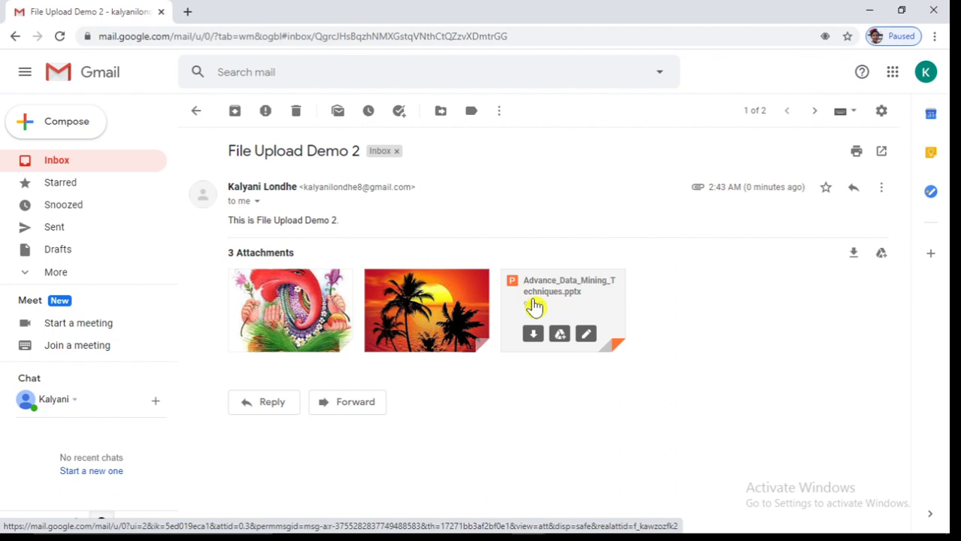
pyautogui.click(62, 165)
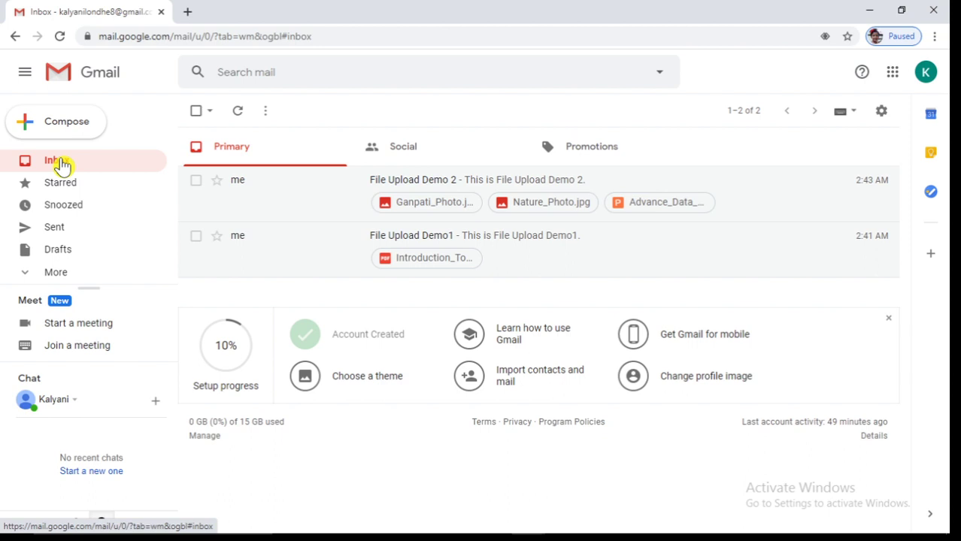